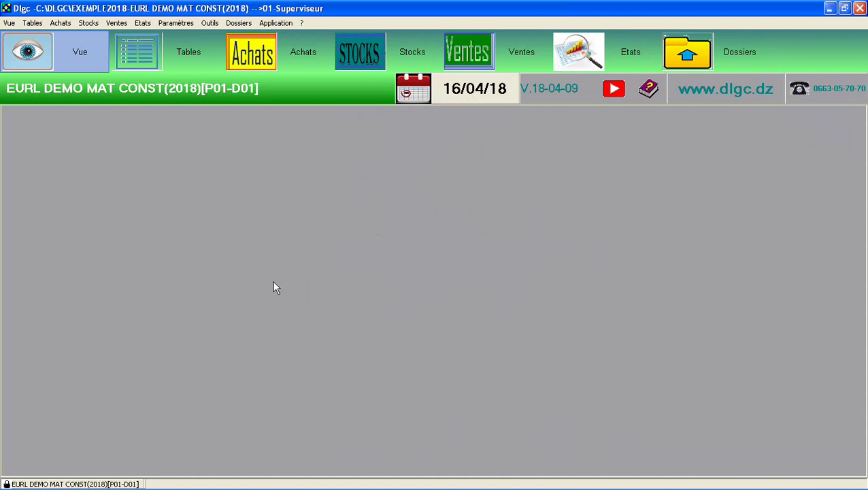
pyautogui.click(60, 22)
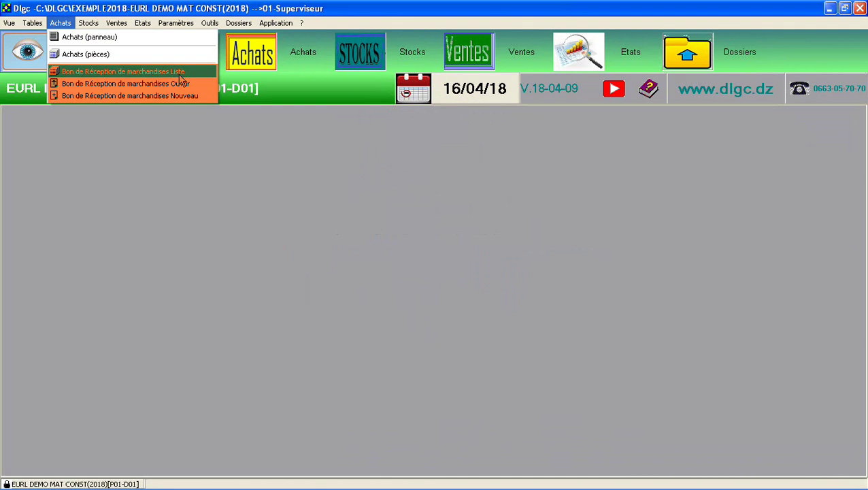
pyautogui.moveTo(121, 24)
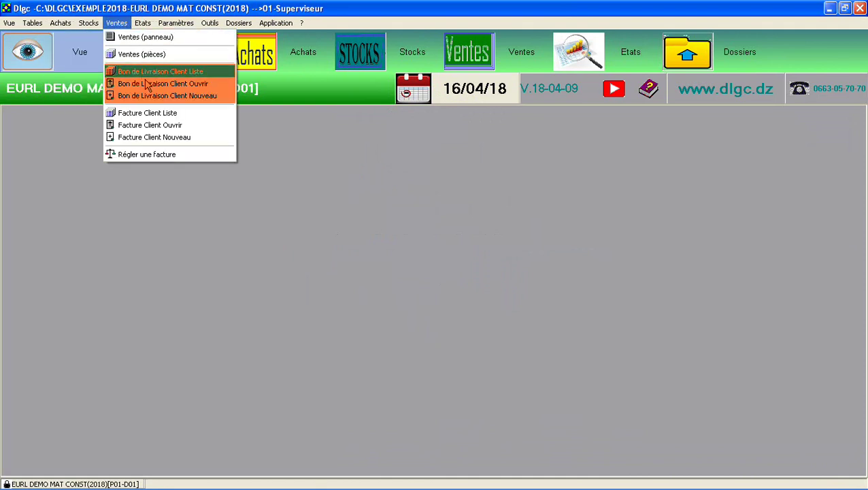
pyautogui.click(397, 273)
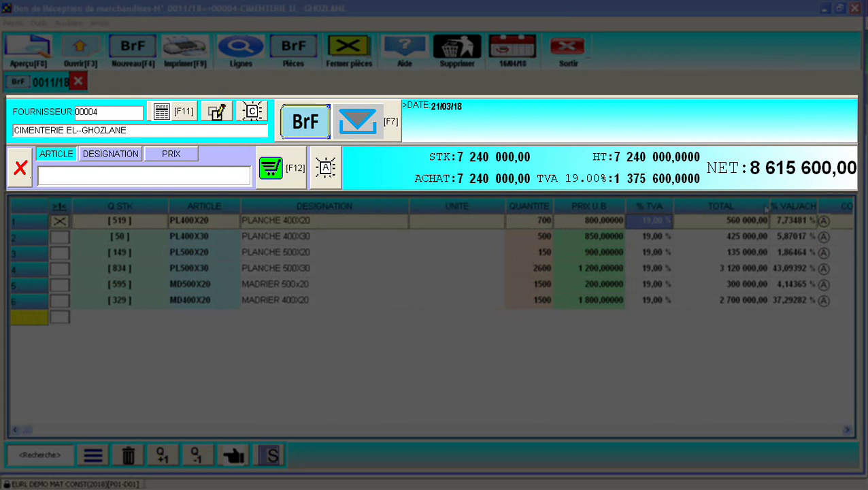
# Try to activate the BC N° and BC DATE entry fields in the options of the CIMENTERIE EL--GHOZLANE goods receipt.
pyautogui.click(397, 133)
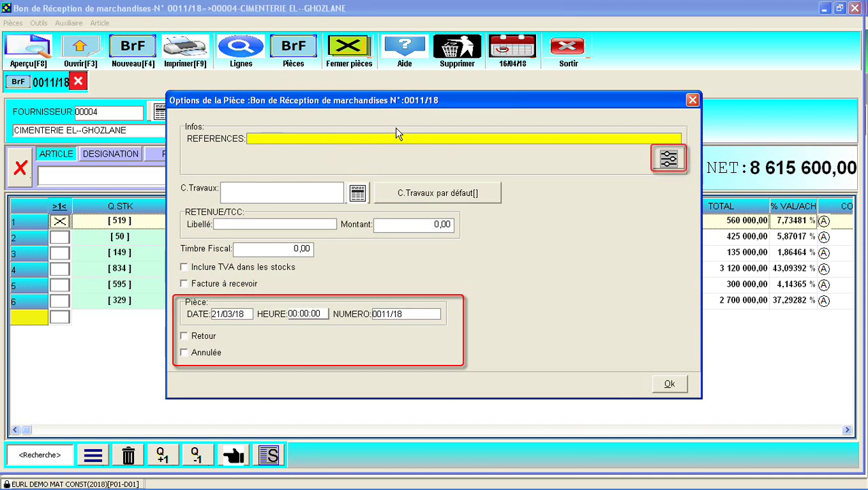
pyautogui.click(678, 164)
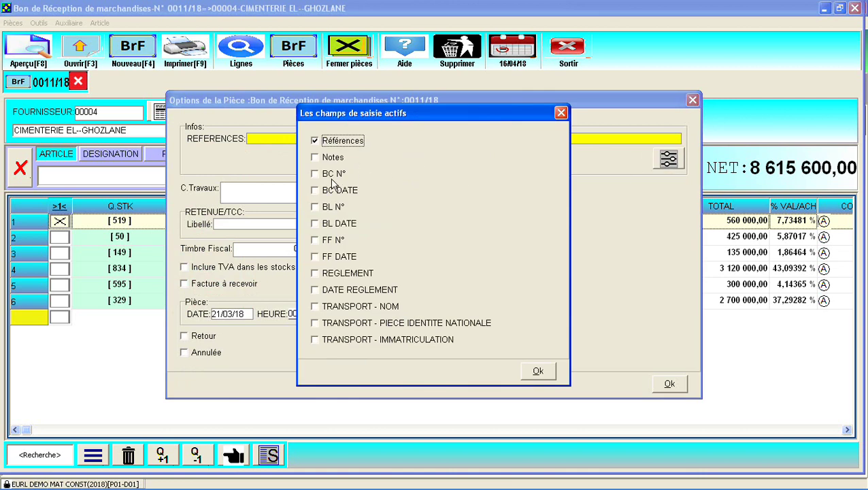
pyautogui.click(315, 174)
pyautogui.click(314, 191)
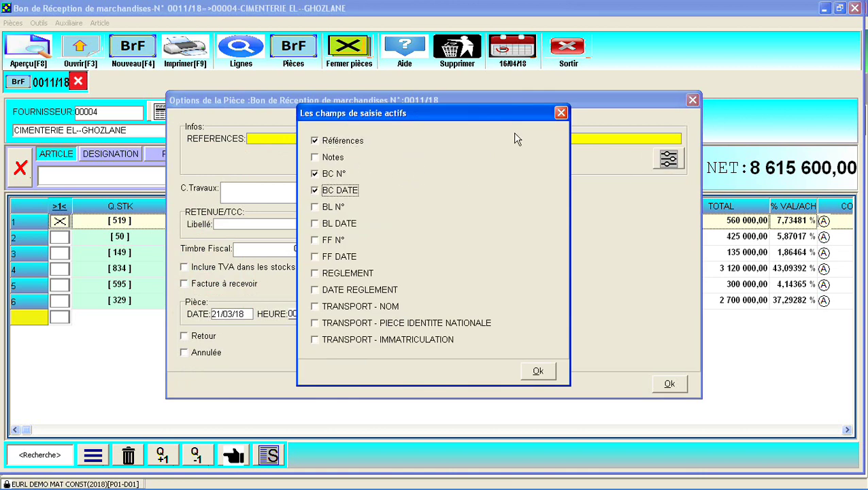
pyautogui.click(560, 112)
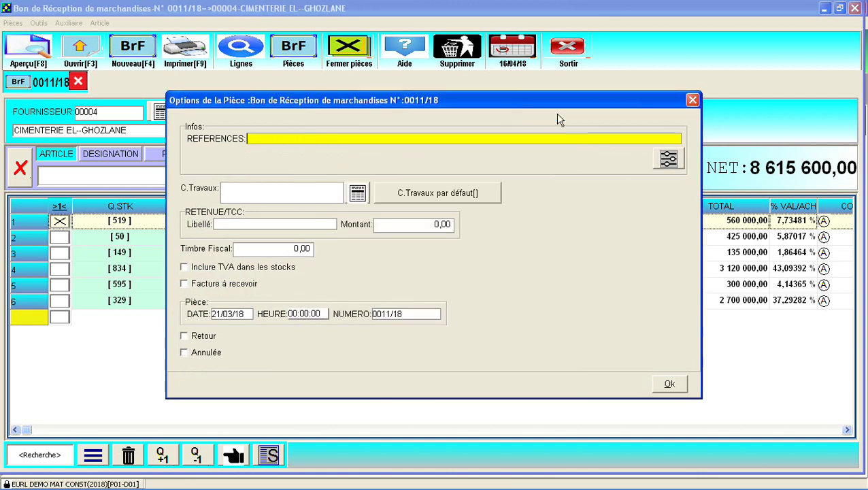
pyautogui.click(691, 102)
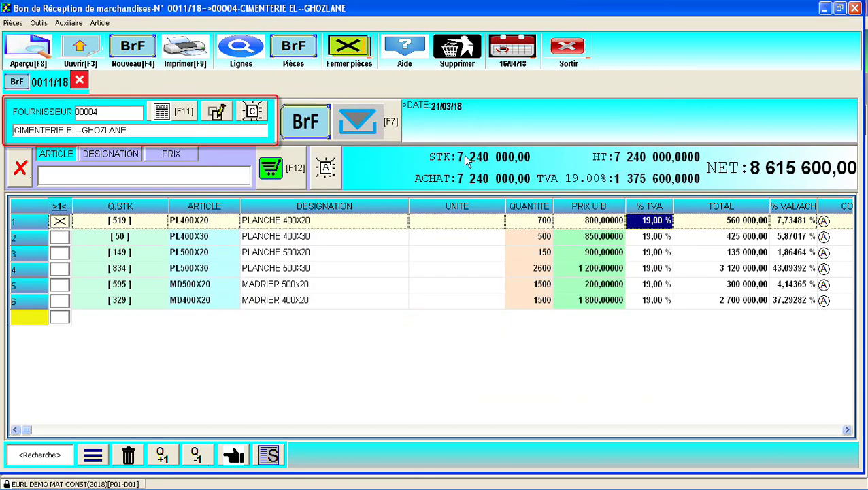
# Consult the supplier list from the goods receipt, highlighting SABLIERE LES DUNES, and close it without choosing a supplier.
pyautogui.click(185, 115)
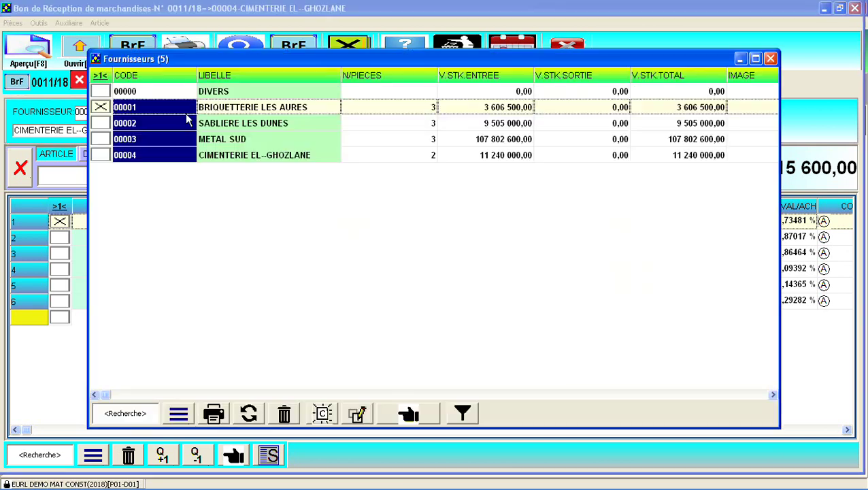
pyautogui.click(222, 124)
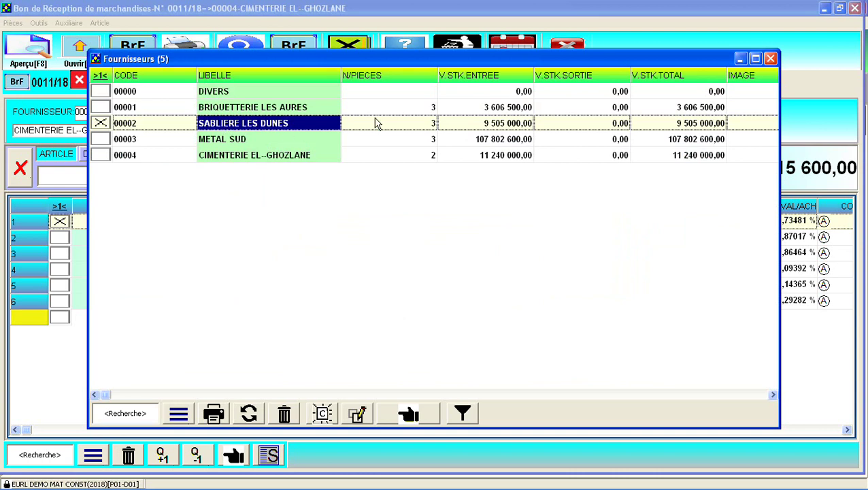
pyautogui.click(771, 61)
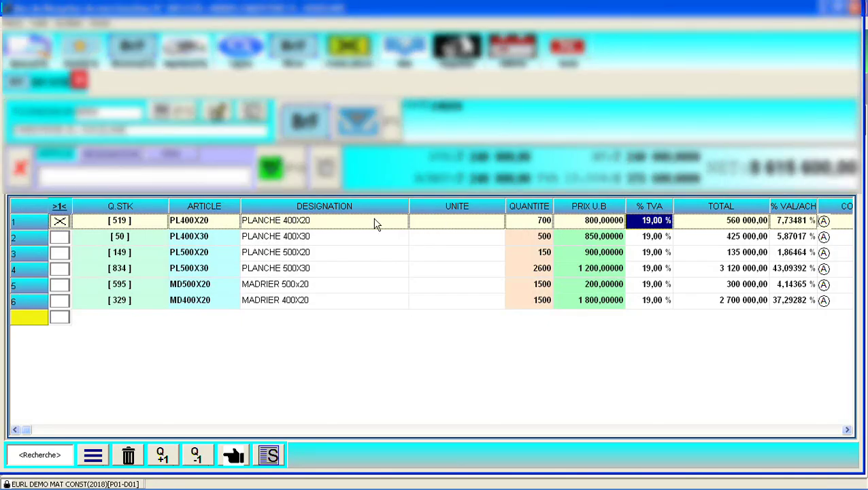
# Examine the receipt's article lines down to MD400X20 and go through the quantity cell of PL400X20.
pyautogui.click(225, 236)
pyautogui.click(226, 268)
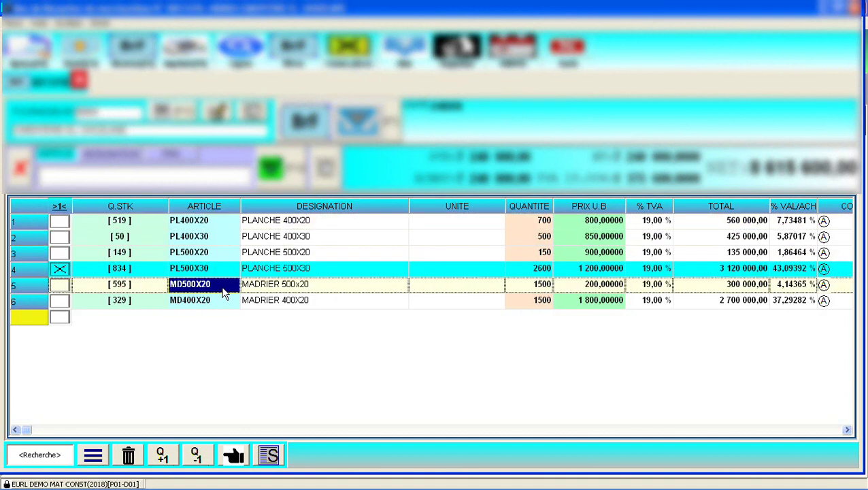
pyautogui.click(223, 305)
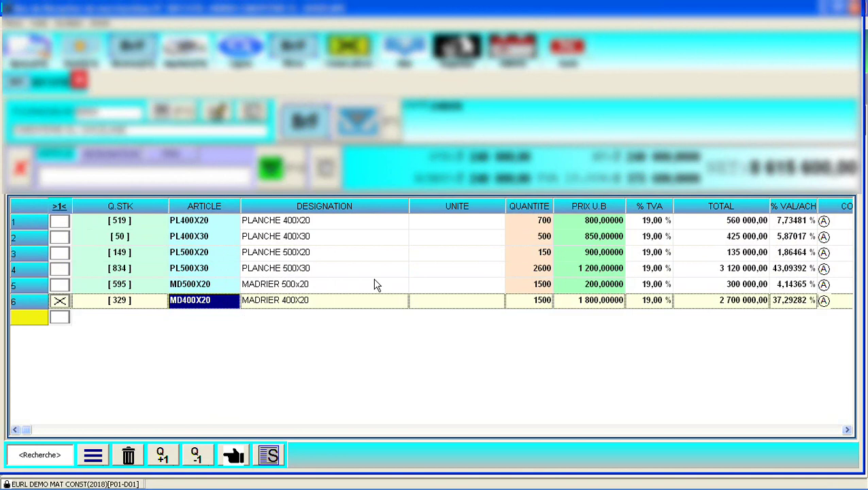
pyautogui.click(211, 224)
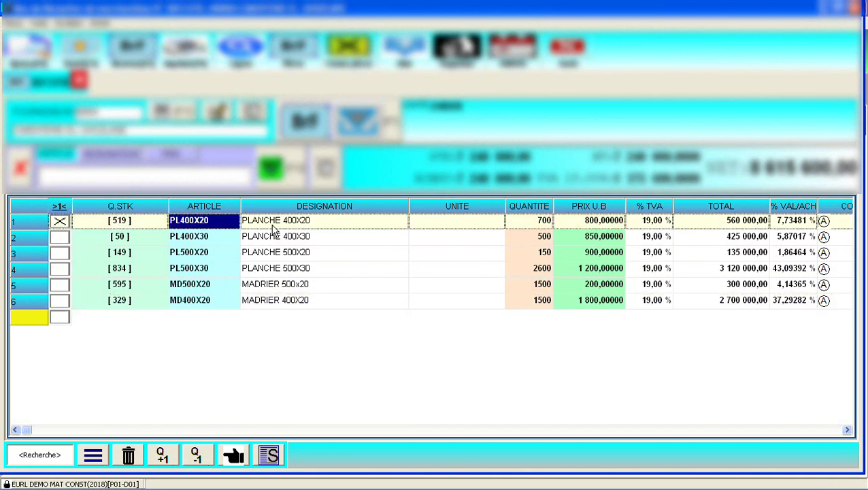
pyautogui.click(521, 224)
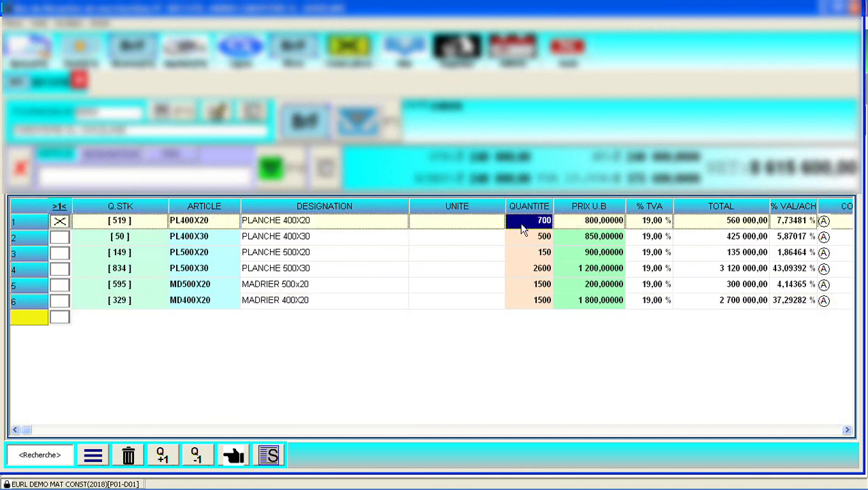
pyautogui.click(520, 223)
pyautogui.press('Return')
pyautogui.press('Return')
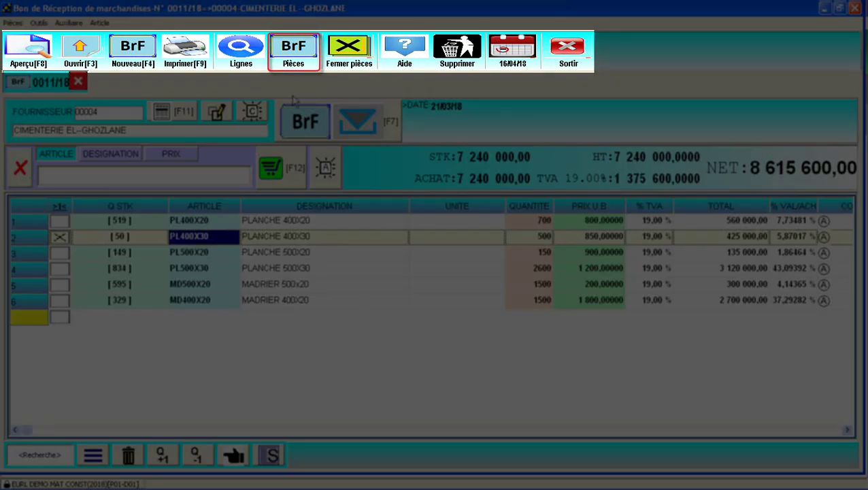
# Display the list of goods receipts and the list of purchase lines, and return to the receipts list.
pyautogui.click(292, 54)
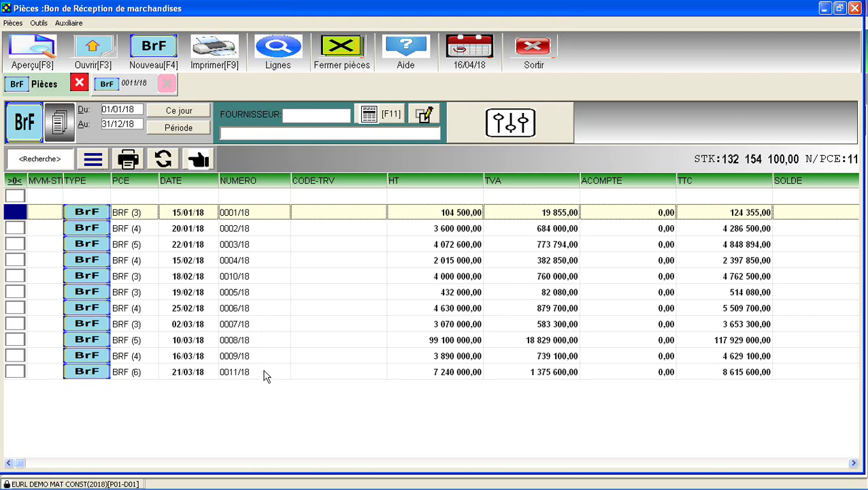
pyautogui.click(298, 57)
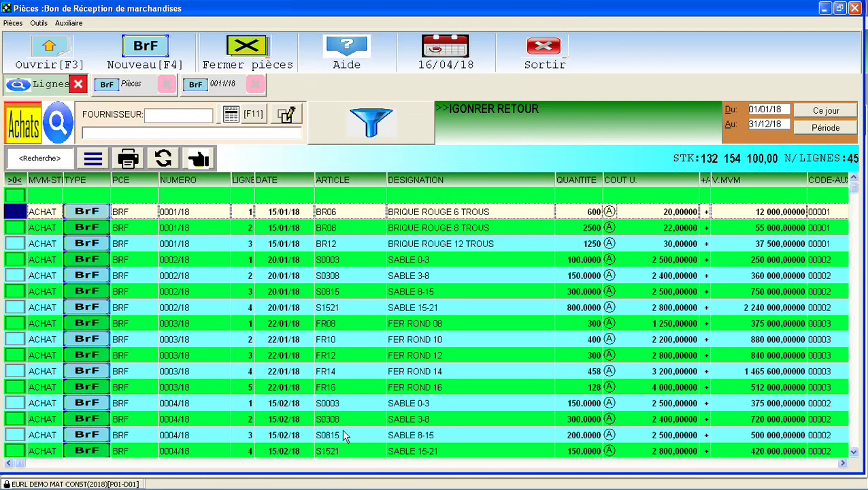
pyautogui.click(132, 86)
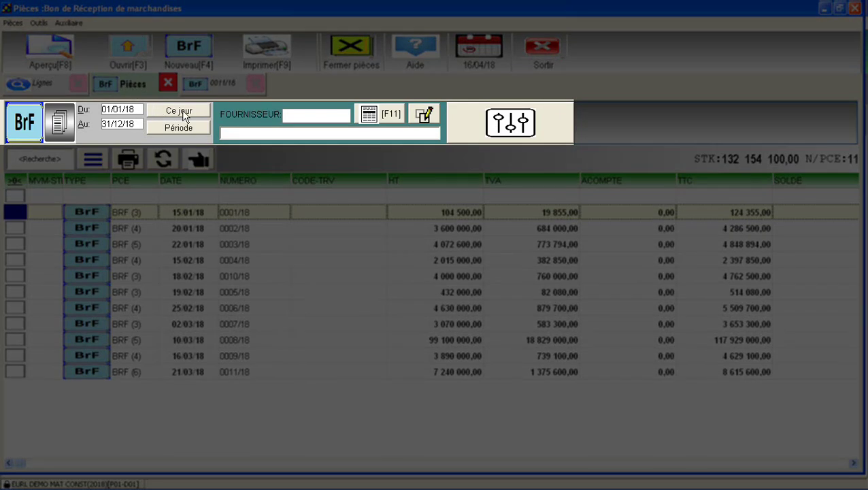
# Filter the goods receipts list to supplier METAL SUD and the period 3-Mars.
pyautogui.click(362, 116)
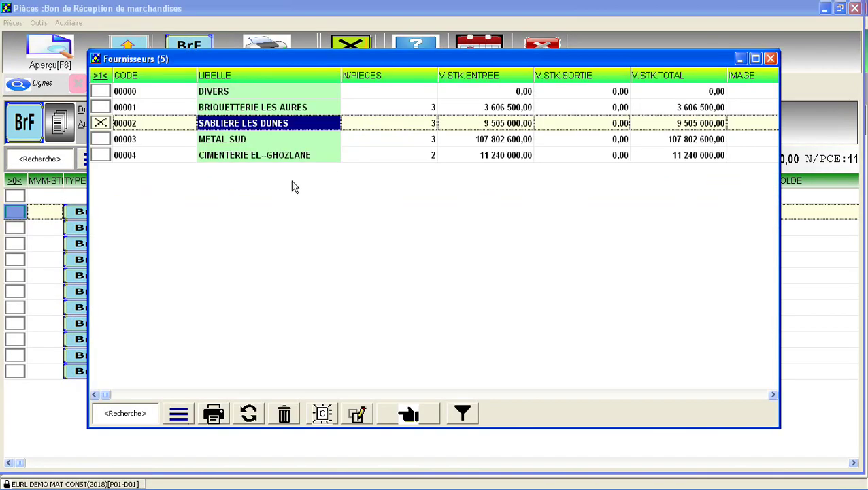
pyautogui.doubleClick(250, 138)
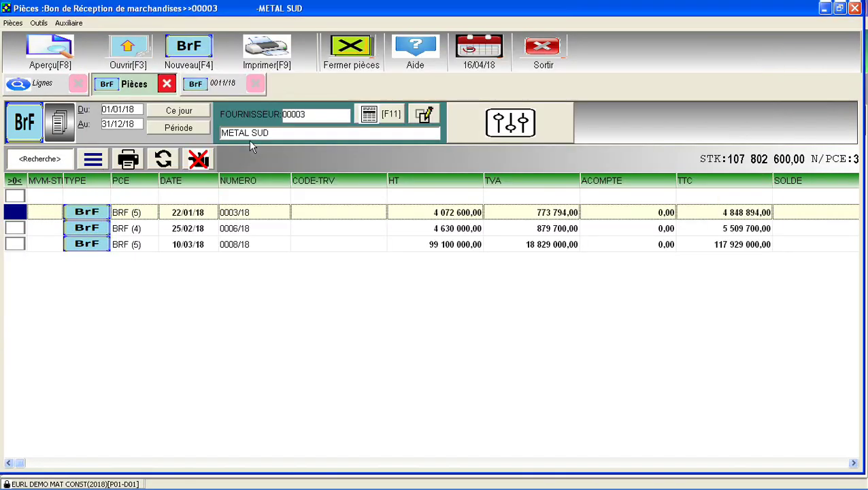
pyautogui.click(168, 127)
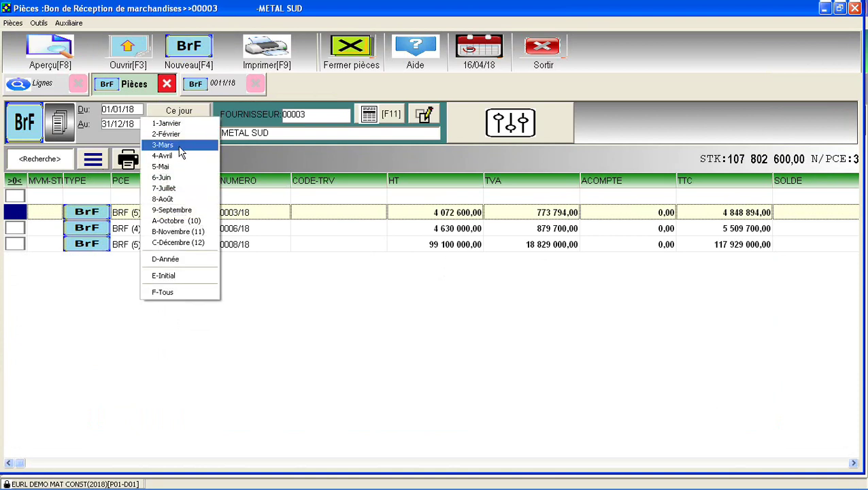
pyautogui.click(182, 144)
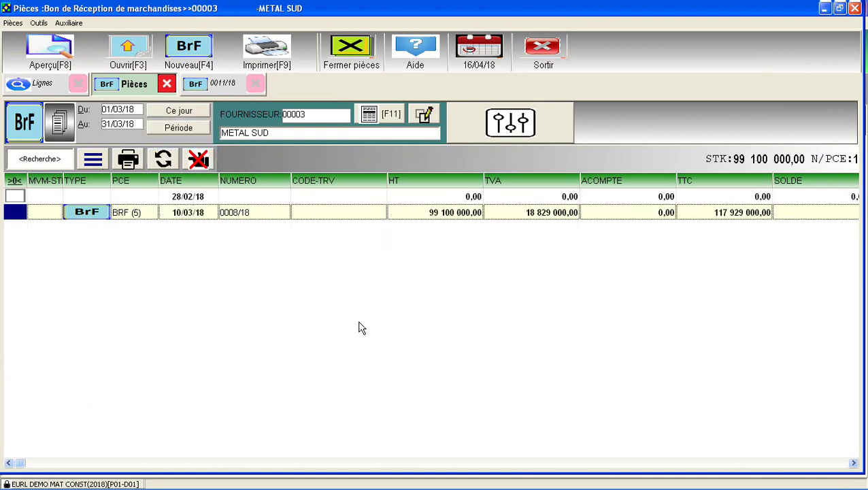
# Remove the supplier filter from the receipts list and set the period to D-Année.
pyautogui.click(201, 162)
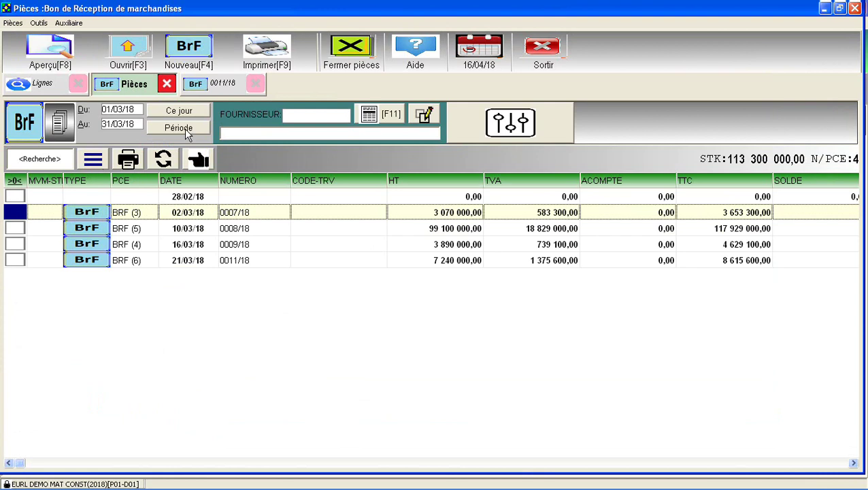
pyautogui.click(187, 130)
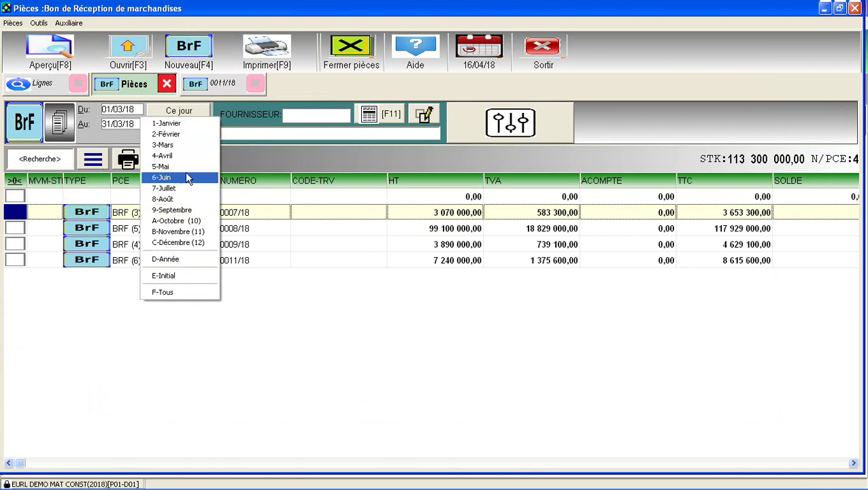
pyautogui.click(182, 259)
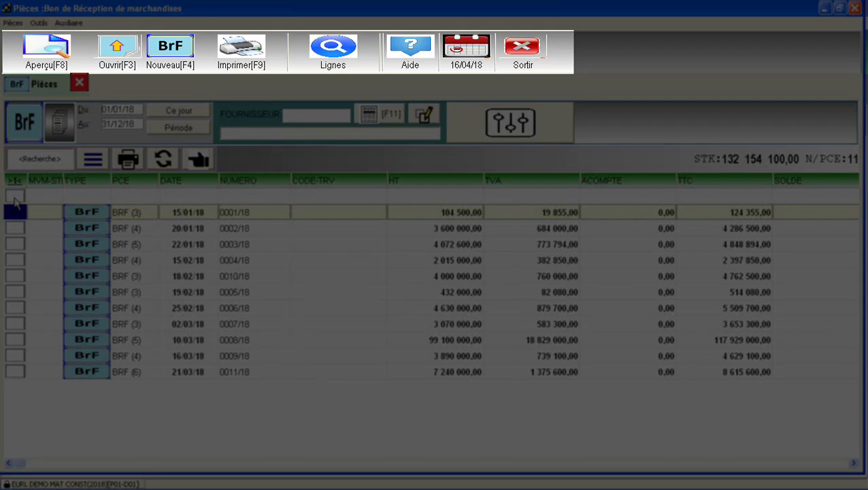
# Mark the first three goods receipts in the list, dated 15/01/18, 20/01/18 and 22/01/18.
pyautogui.press('space')
pyautogui.press('space')
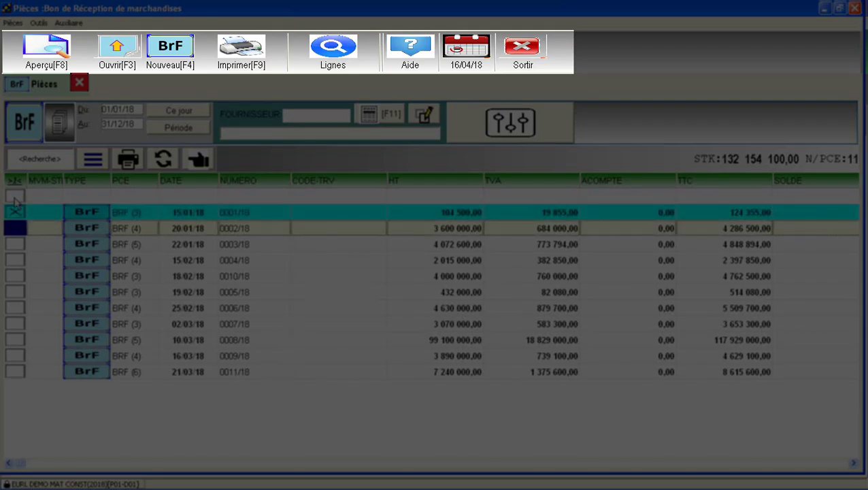
pyautogui.press('space')
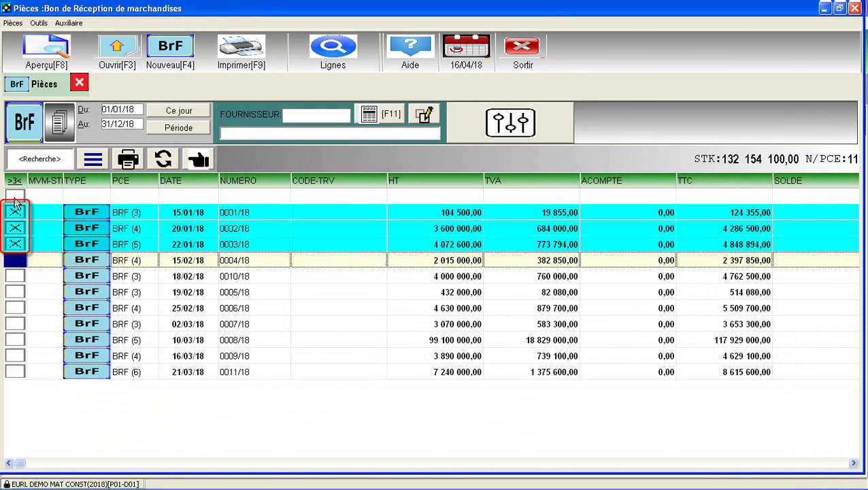
# Preview the three marked goods receipts, page through to the last one and close the preview.
pyautogui.click(51, 63)
pyautogui.click(188, 44)
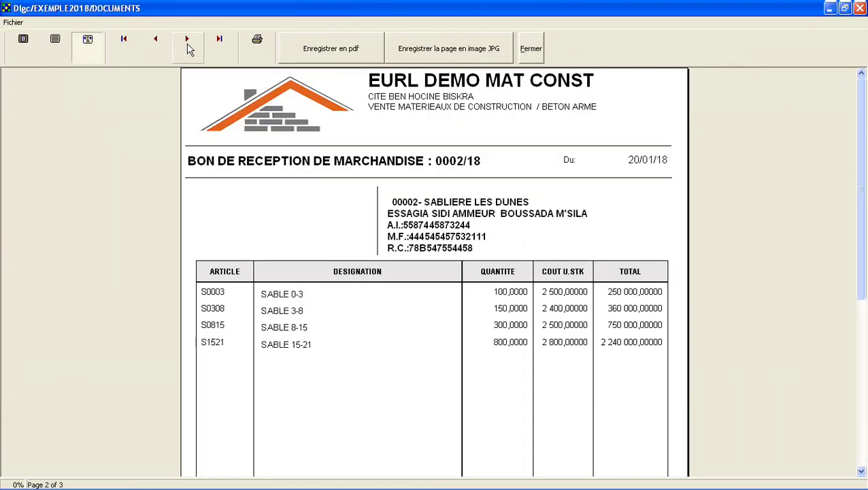
pyautogui.click(189, 45)
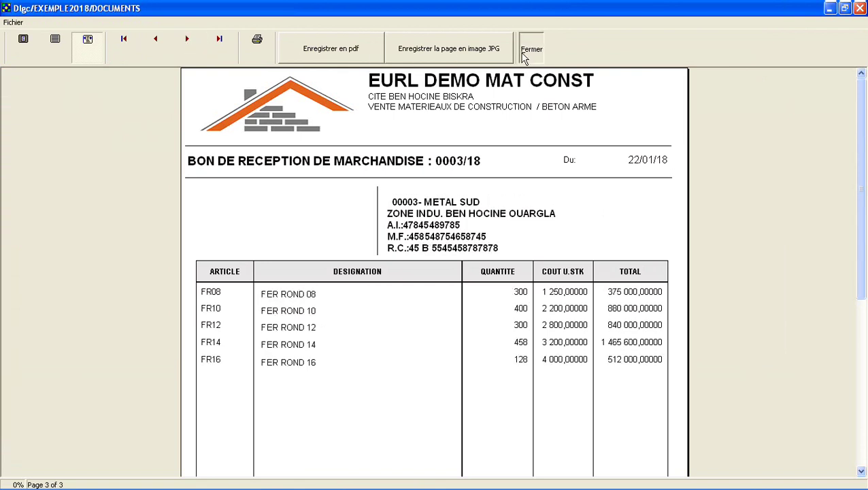
pyautogui.click(523, 57)
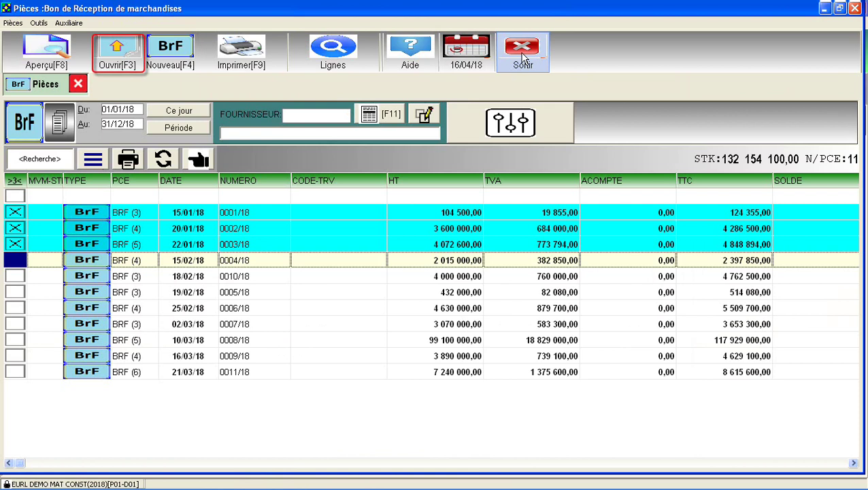
# Open the three marked goods receipts together, view each one and close all the open documents.
pyautogui.click(117, 63)
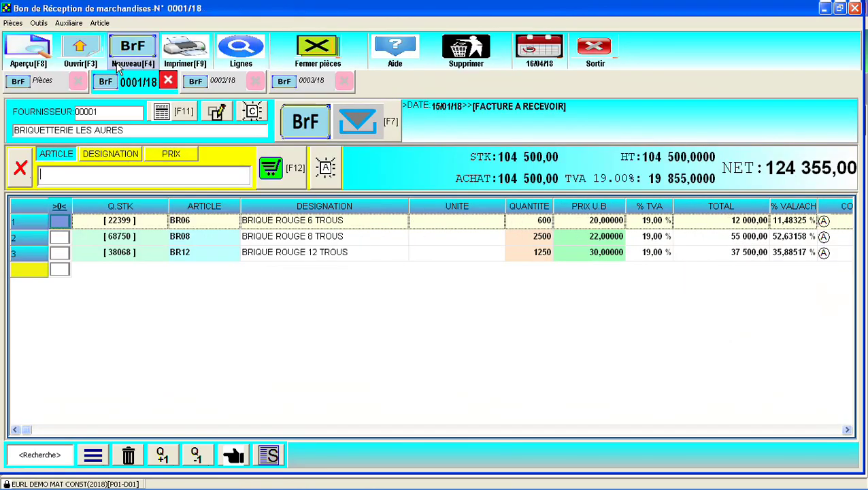
pyautogui.click(219, 82)
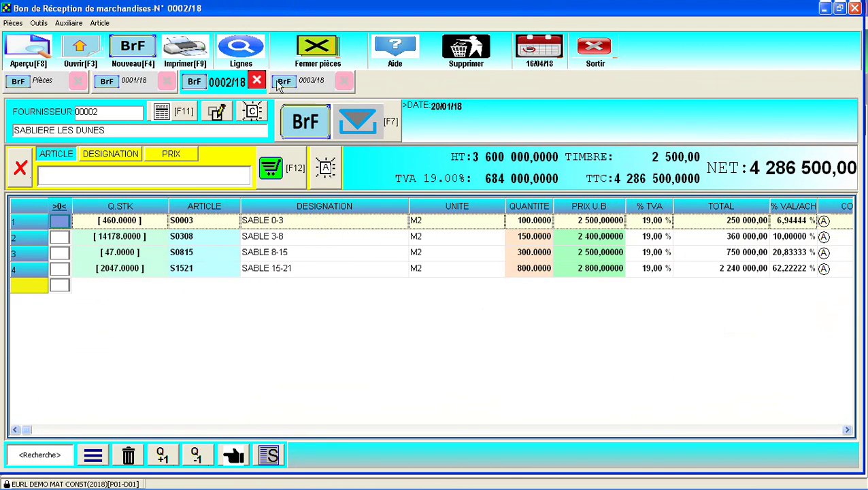
pyautogui.click(306, 82)
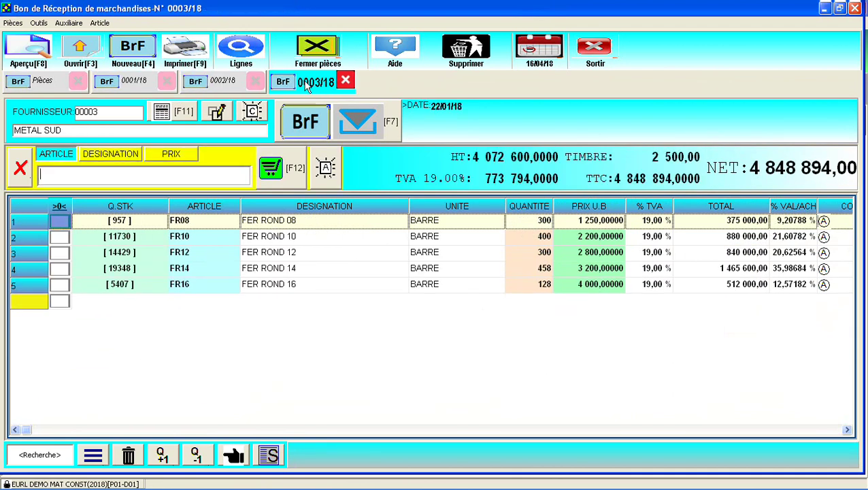
pyautogui.click(350, 58)
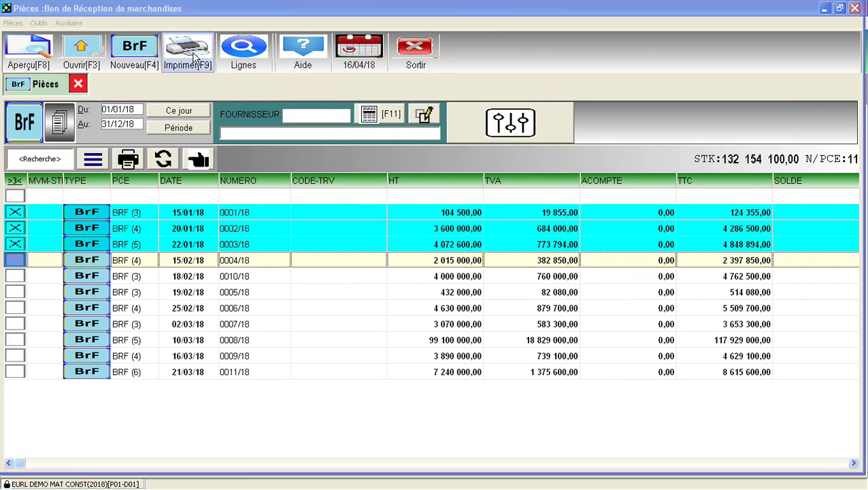
# Start printing the marked goods receipts and add DOC_STK_QNT_LOGO.DPP from the Stocks source to the selected print templates.
pyautogui.click(194, 58)
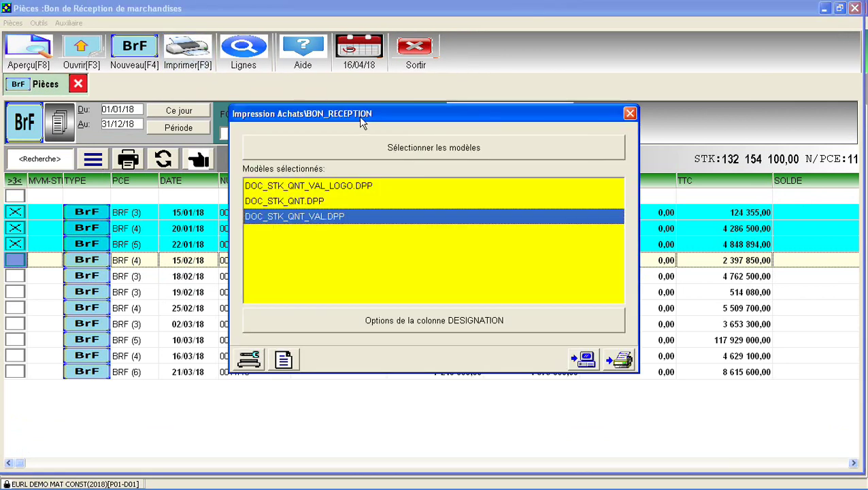
pyautogui.click(410, 147)
pyautogui.click(507, 178)
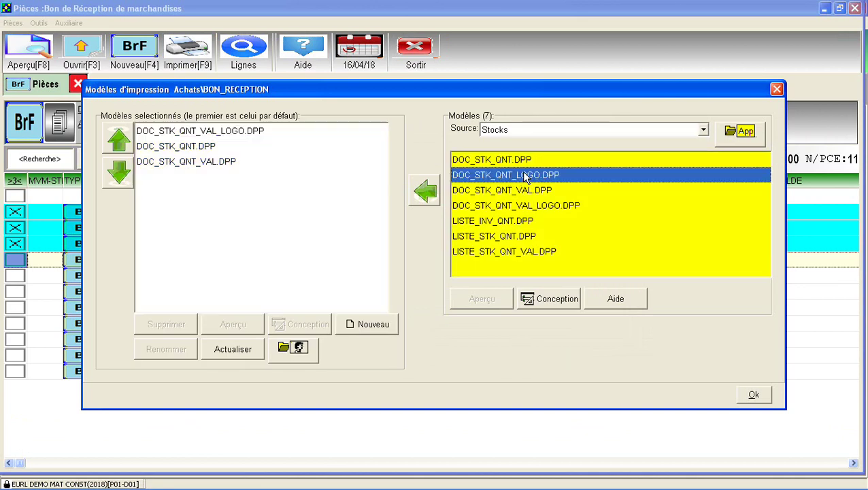
pyautogui.click(428, 191)
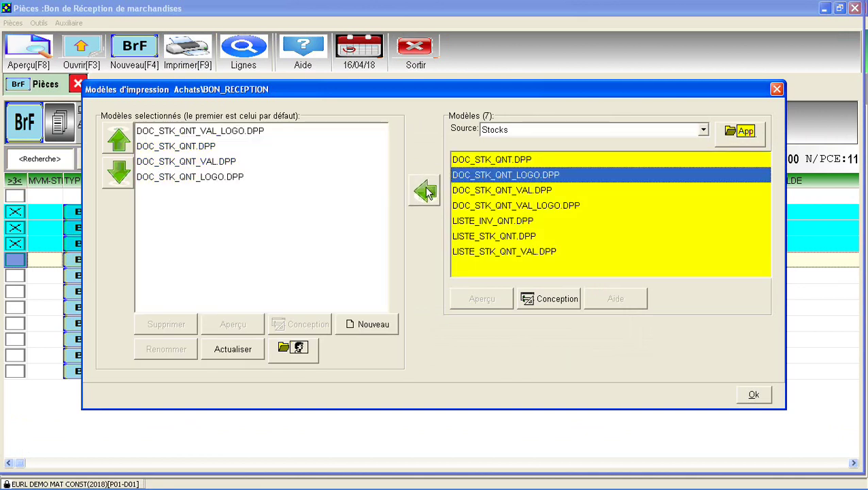
pyautogui.click(754, 398)
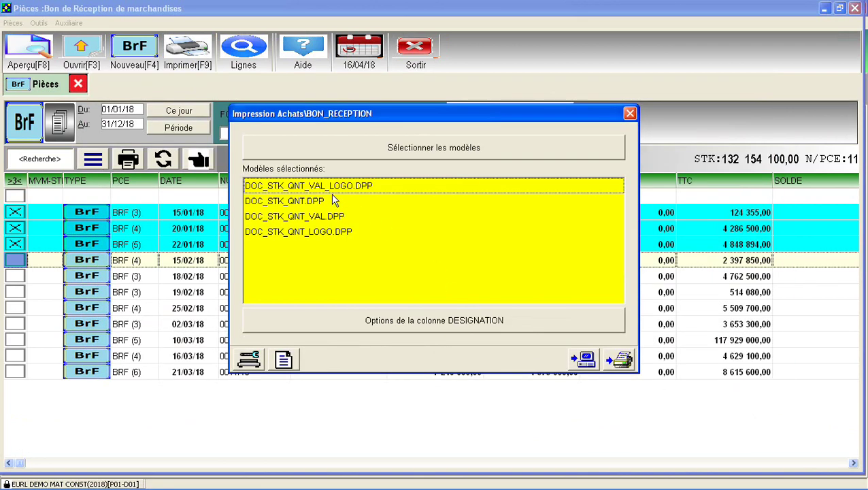
# Preview the marked goods receipts with the DOC_STK_QNT_VAL_LOGO.DPP template and close the preview.
pyautogui.click(327, 190)
pyautogui.click(585, 360)
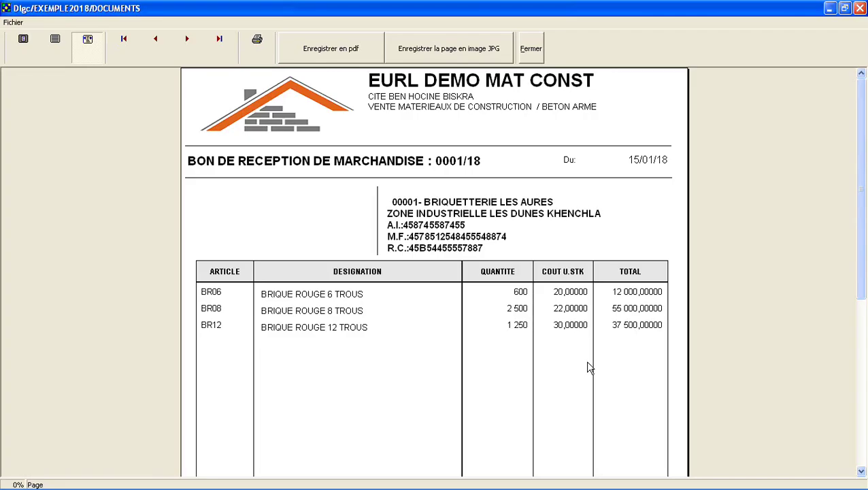
pyautogui.click(531, 51)
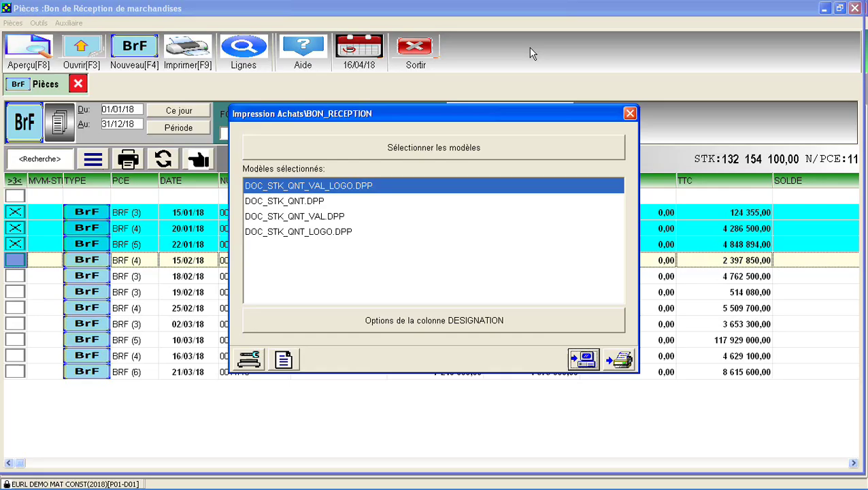
# Set the DESIGNATION column options to also print each line's article code and quantity under the description.
pyautogui.click(419, 328)
pyautogui.click(263, 182)
pyautogui.click(262, 198)
pyautogui.click(606, 342)
# Preview the receipts with the DESIGNATION column options applied, close the preview and preview them again with the DOC_STK_QNT_VAL.DPP template.
pyautogui.click(583, 359)
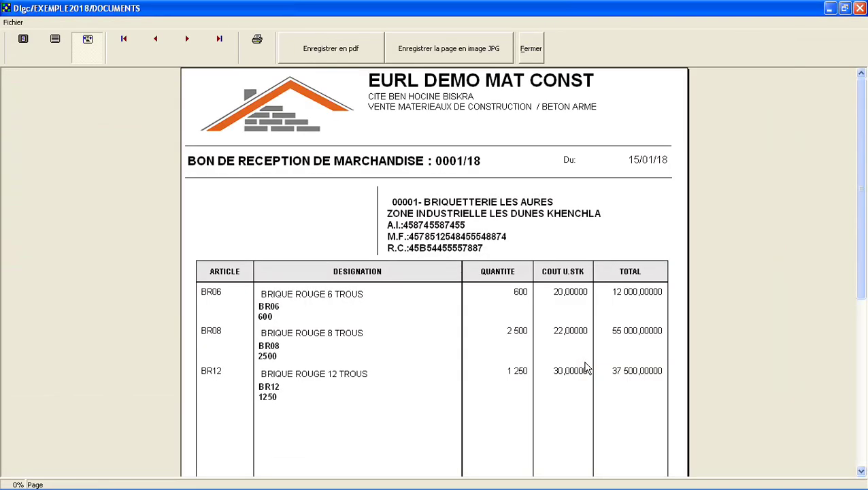
pyautogui.click(532, 44)
pyautogui.click(329, 216)
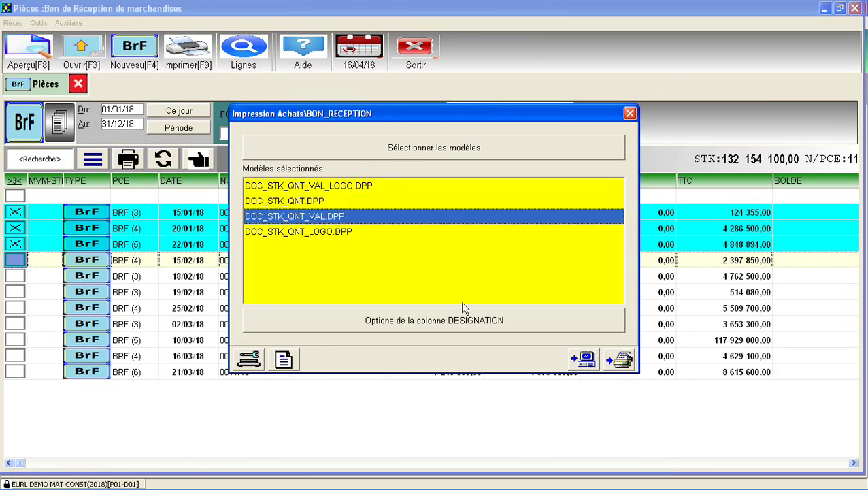
pyautogui.click(584, 360)
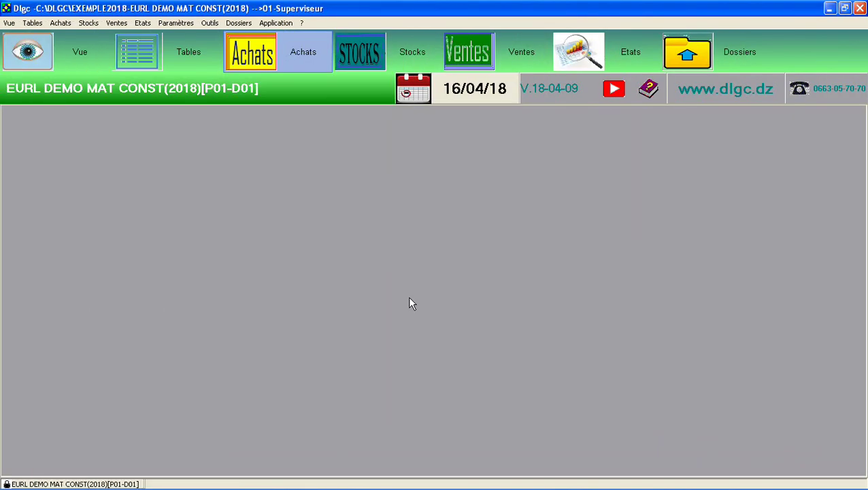
# Examine which document types are offered for purchases, stocks and sales.
pyautogui.click(60, 23)
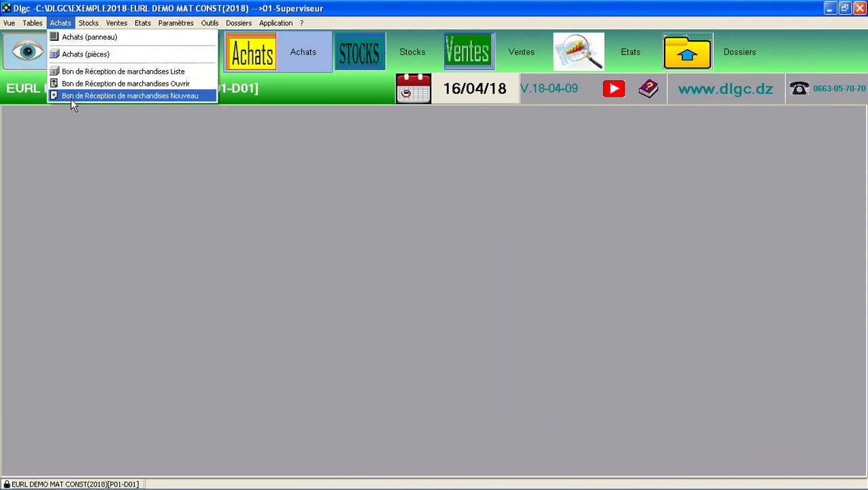
pyautogui.moveTo(88, 24)
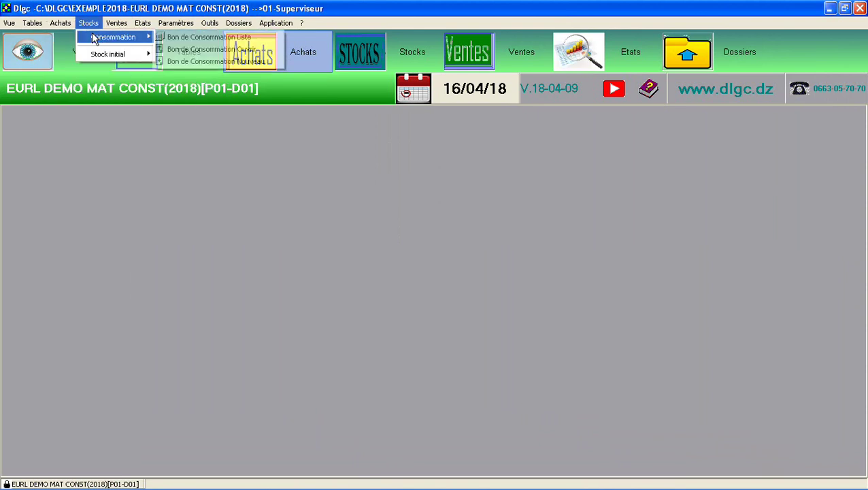
pyautogui.moveTo(116, 25)
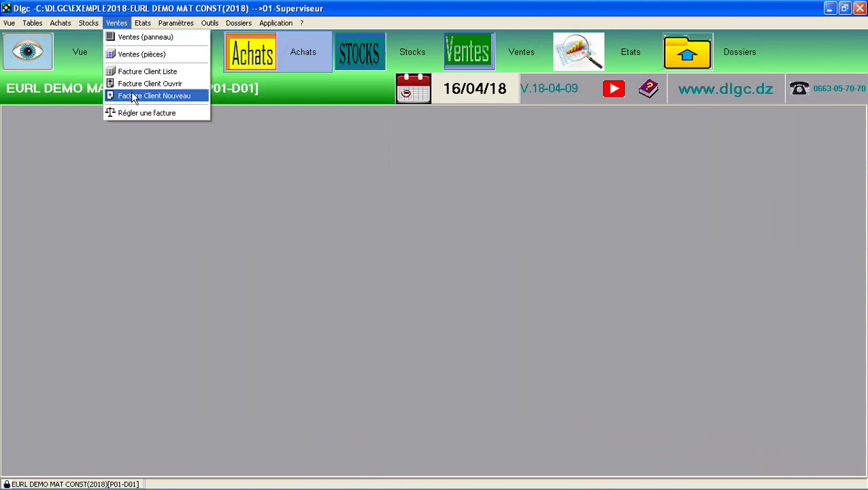
pyautogui.press('Escape')
pyautogui.press('Right')
pyautogui.press('Right')
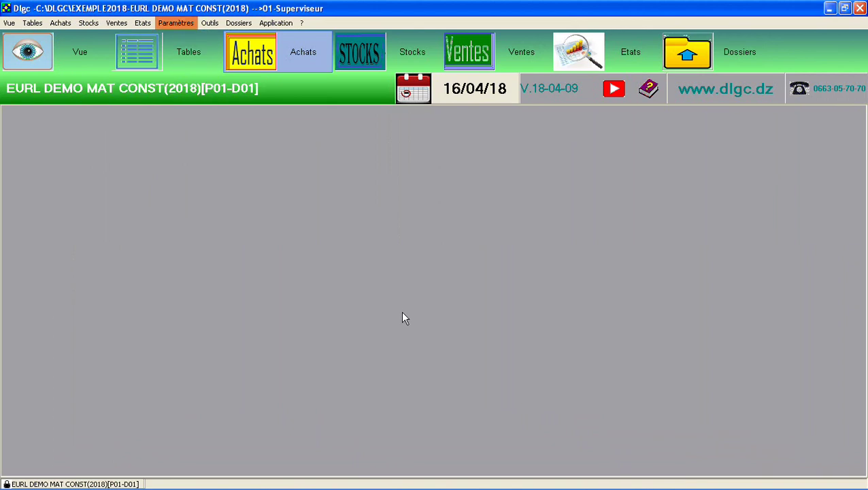
# Enable Bon de Commande fournisseur, Bon d'entrée exception and Bon de Sortie Exception in the stock parameters and save them.
pyautogui.click(178, 23)
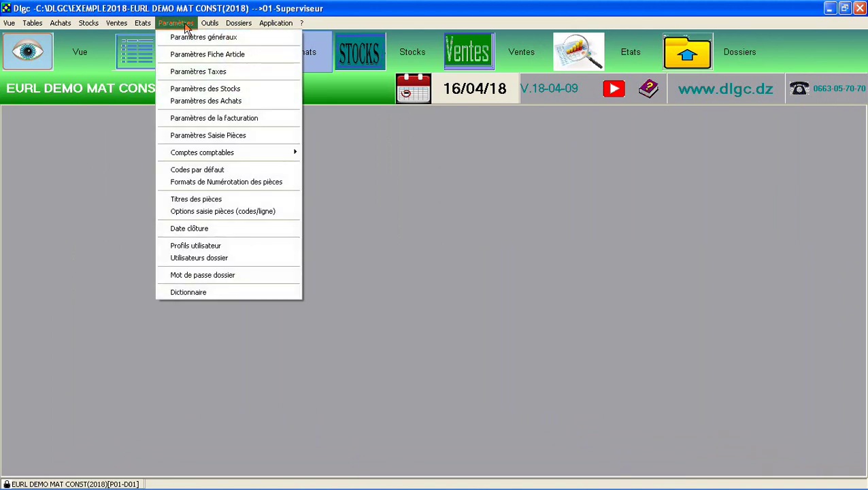
pyautogui.click(196, 94)
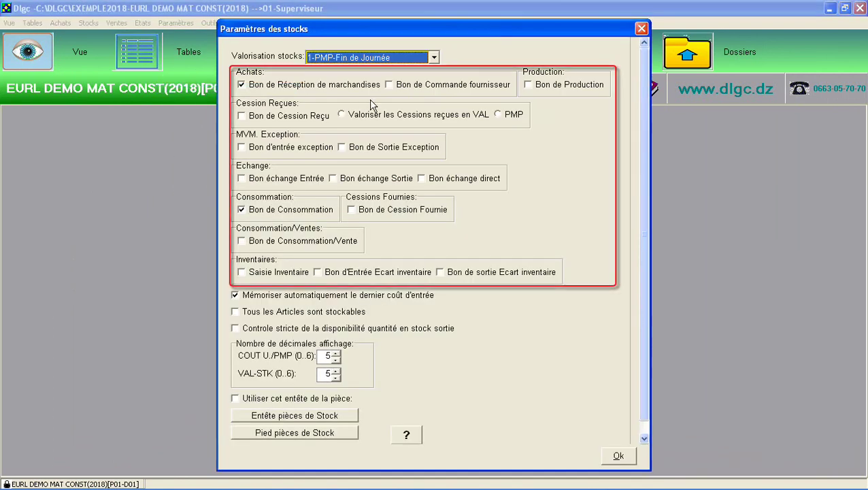
pyautogui.click(388, 85)
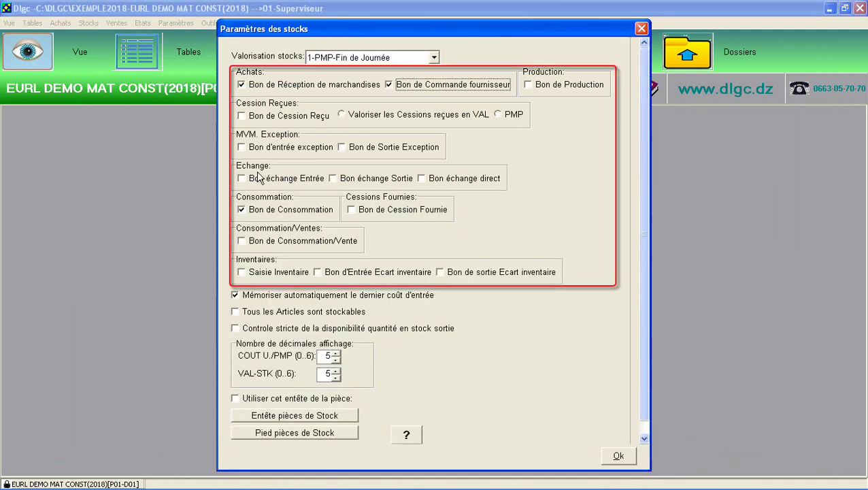
pyautogui.click(242, 147)
pyautogui.click(342, 147)
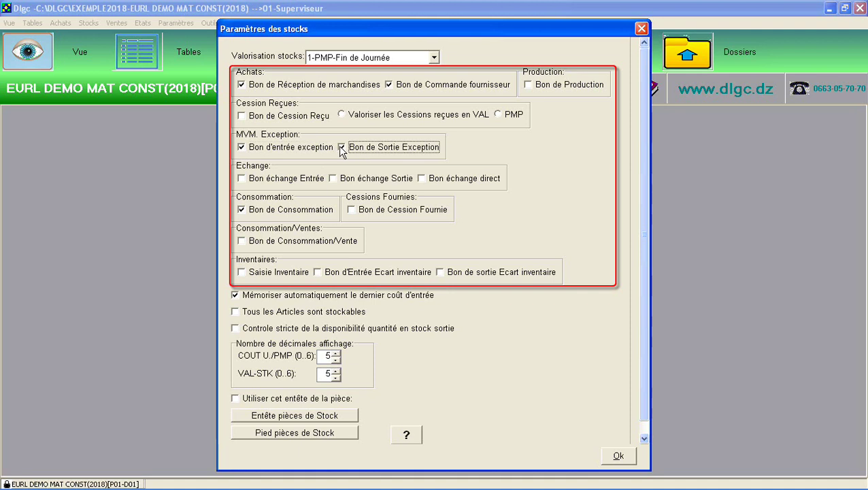
pyautogui.click(618, 455)
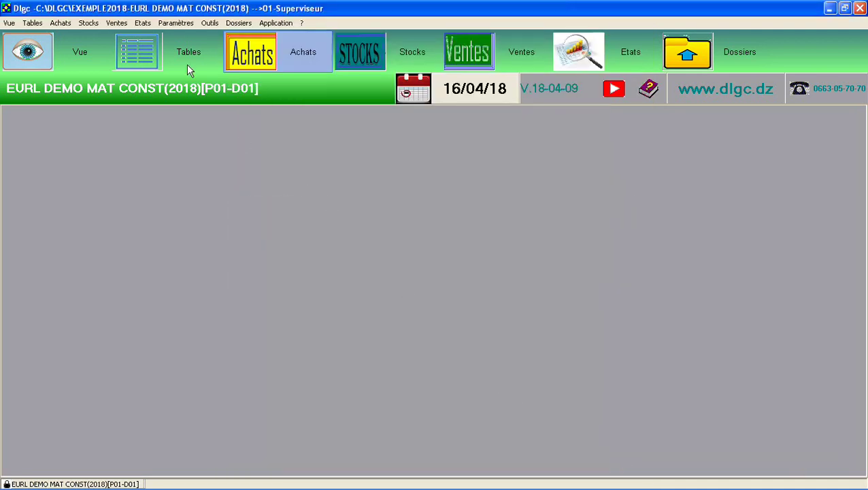
# Enable Proforma Client, Bon de commande Client and Bon de Livraison Client in the sales parameters and save them.
pyautogui.click(176, 23)
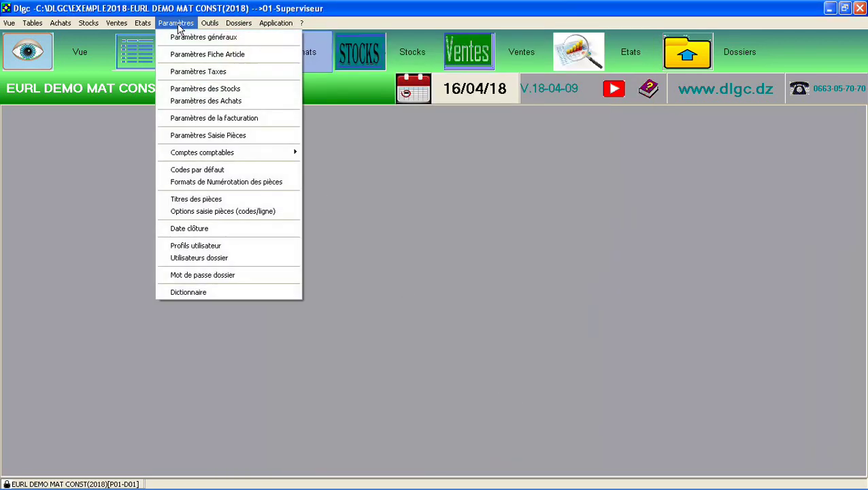
pyautogui.click(211, 118)
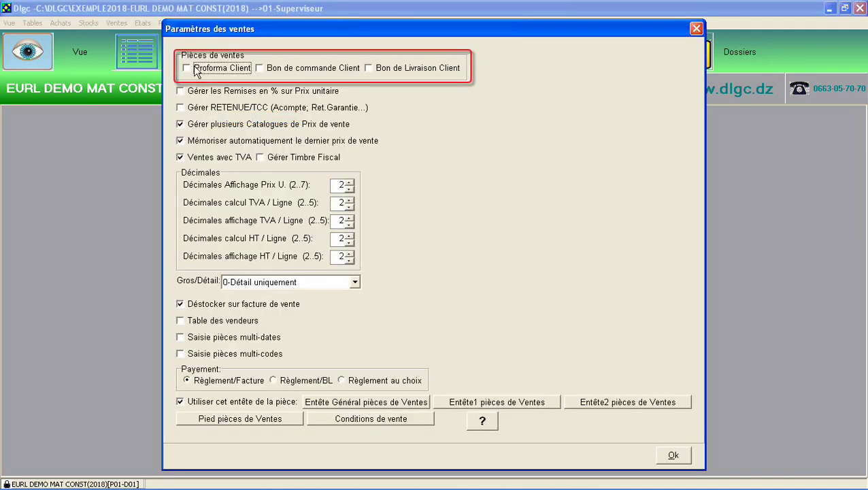
pyautogui.click(258, 69)
pyautogui.click(378, 72)
pyautogui.click(672, 455)
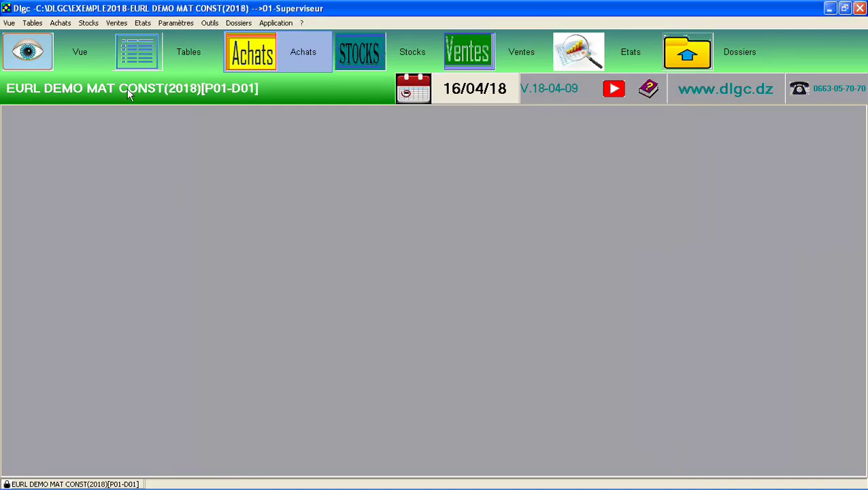
# Check the purchase, stock and sales commands for the newly enabled document types.
pyautogui.click(60, 23)
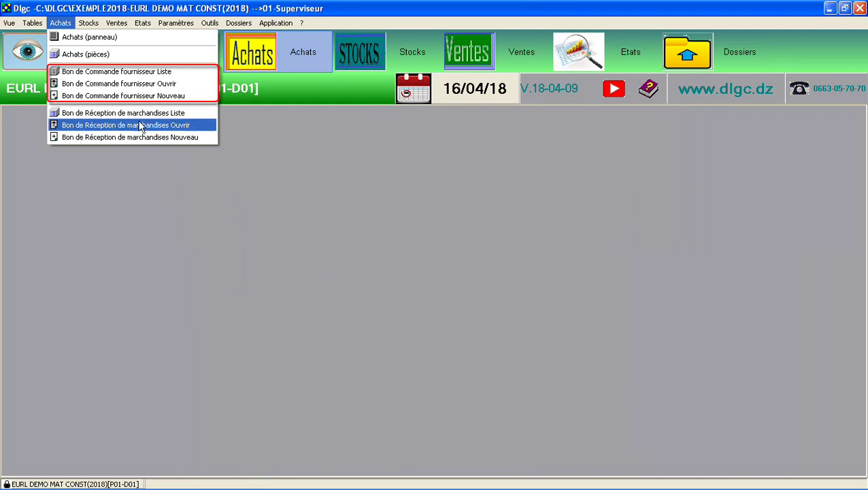
pyautogui.moveTo(93, 26)
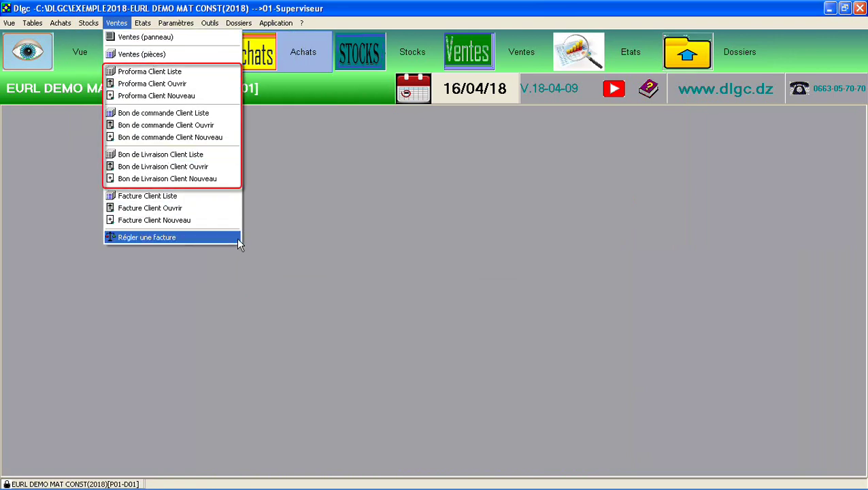
pyautogui.click(439, 332)
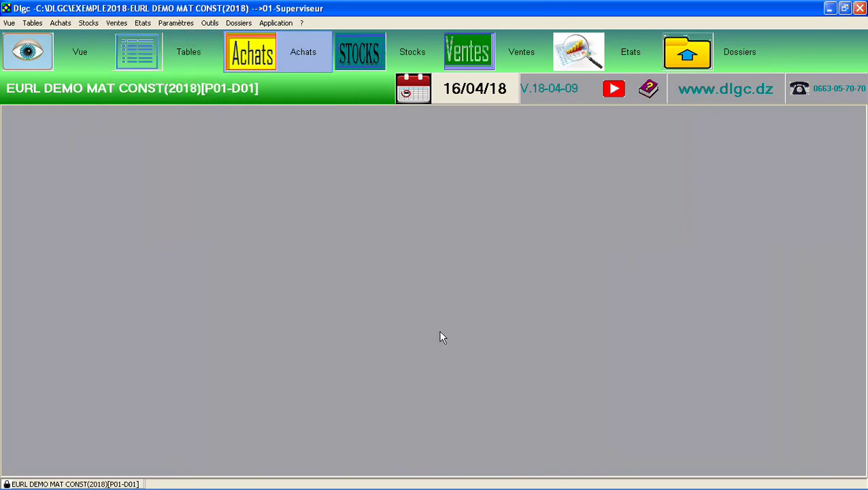